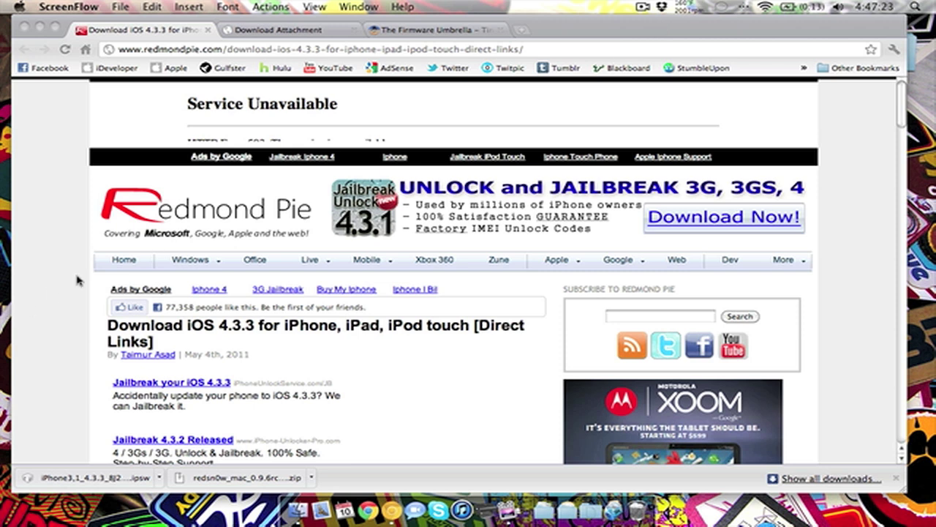
- Look through the iOS 4.3.3 article for the direct firmware download links for each device
scroll(68, 285, "down", 5)
scroll(68, 285, "down", 10)
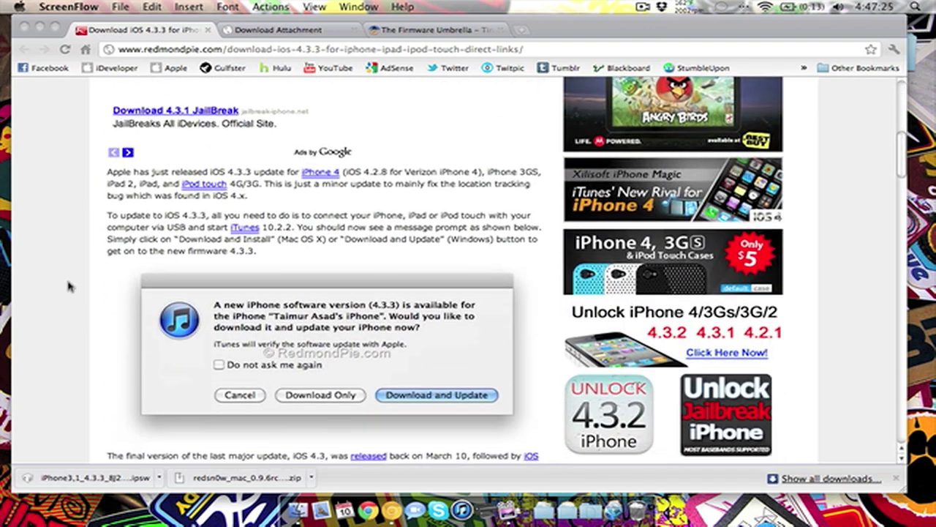
scroll(93, 265, "down", 6)
scroll(103, 240, "up", 20)
scroll(98, 239, "down", 14)
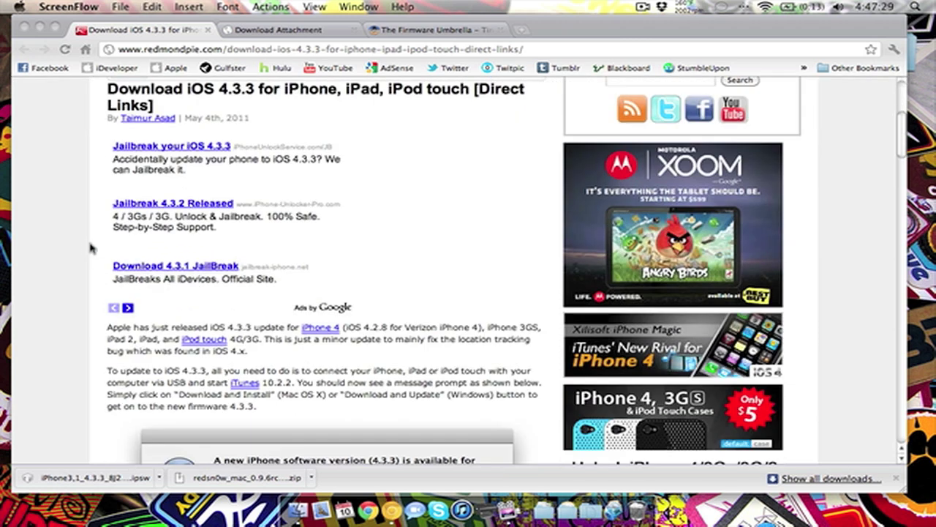
scroll(79, 247, "down", 5)
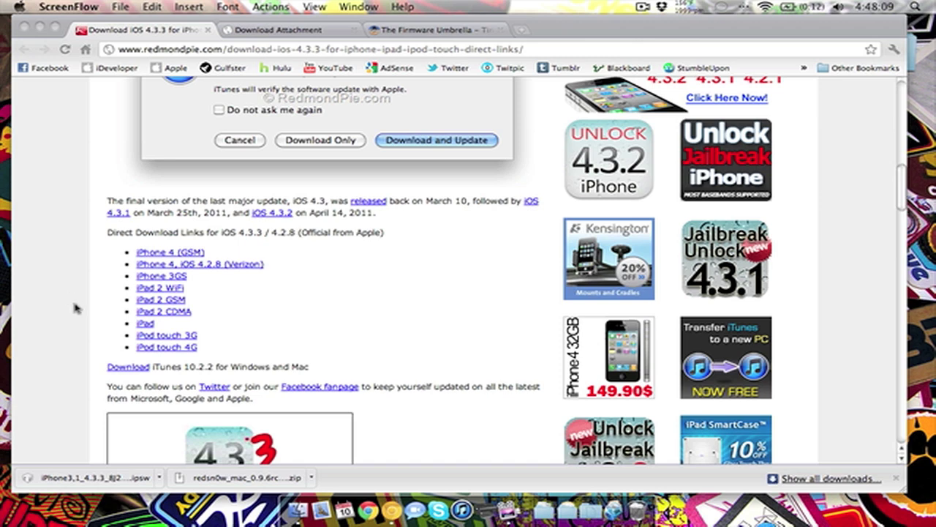
scroll(73, 307, "down", 10)
scroll(73, 308, "up", 10)
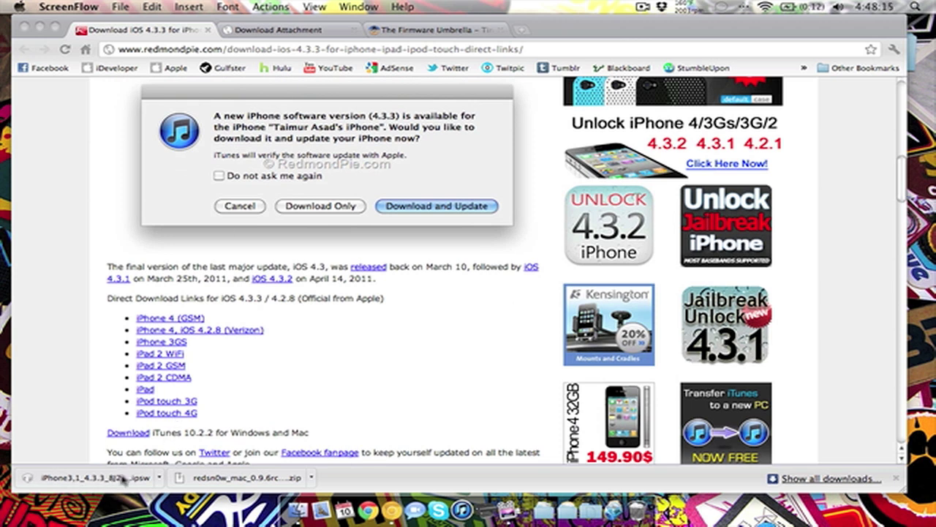
- Open the redsn0w_mac_0.9.6rc15 folder in Downloads and launch redsn0w
left_click(316, 34)
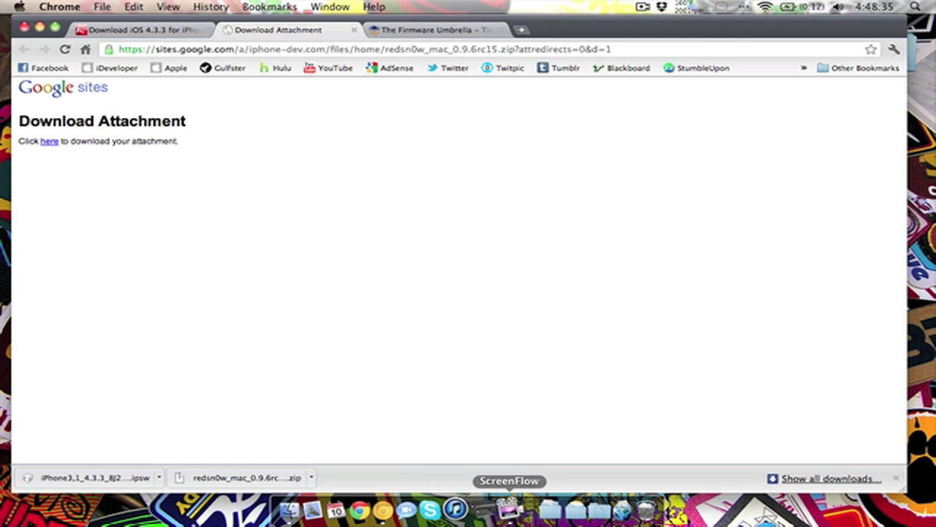
left_click(567, 509)
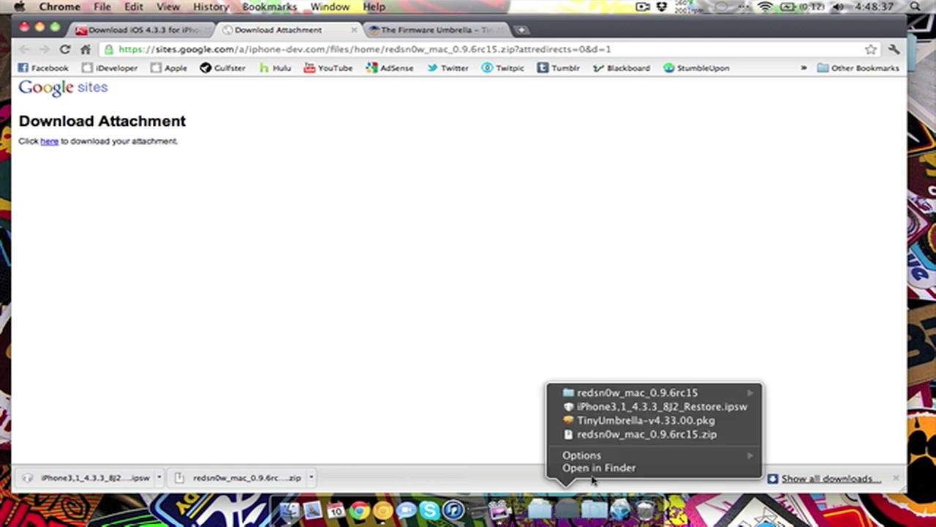
left_click(596, 467)
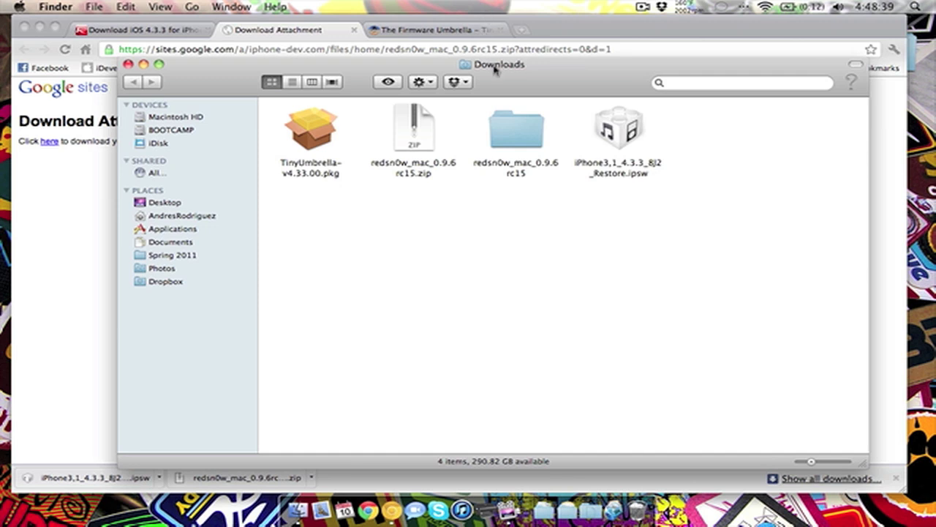
left_click_drag(501, 76, 462, 61)
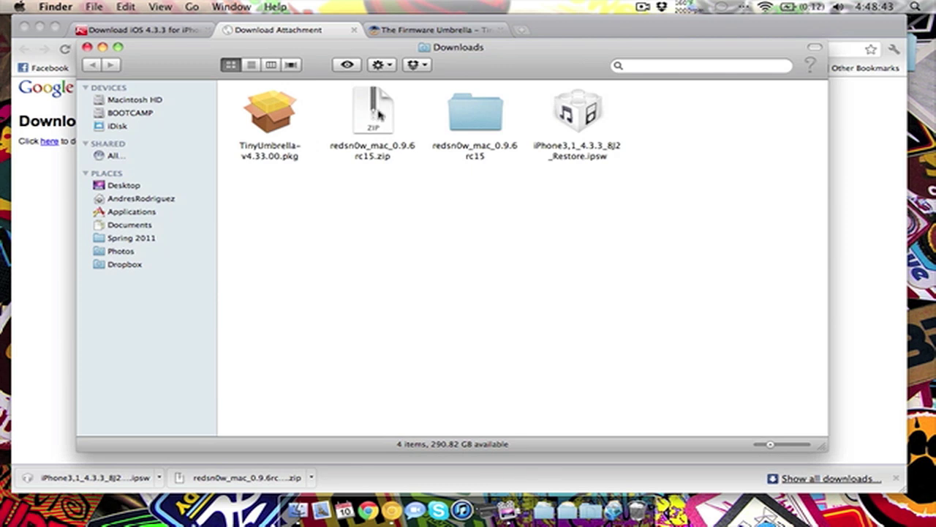
double_click(472, 122)
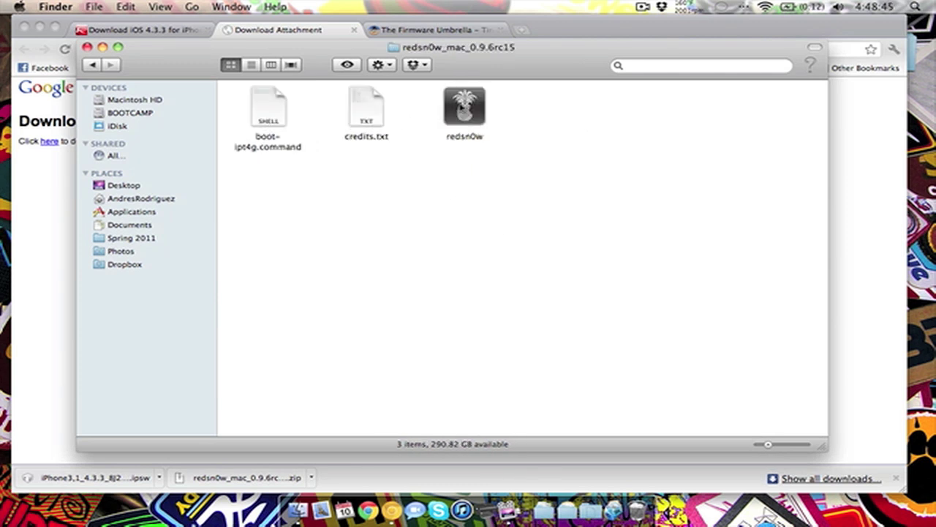
double_click(463, 108)
left_click_drag(493, 47, 528, 7)
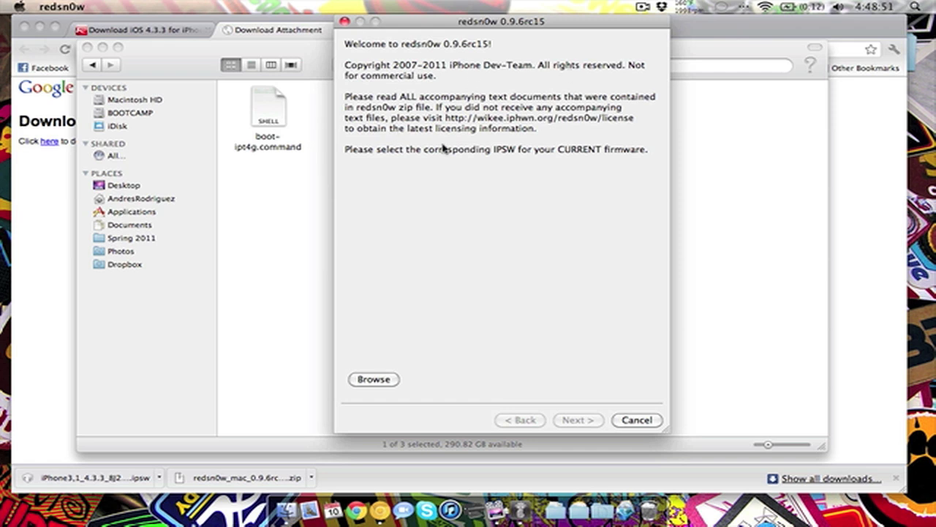
- Load the iPhone3,1_4.3.3_8J2_Restore.ipsw firmware from Downloads into redsn0w and continue to the jailbreak options
left_click(387, 381)
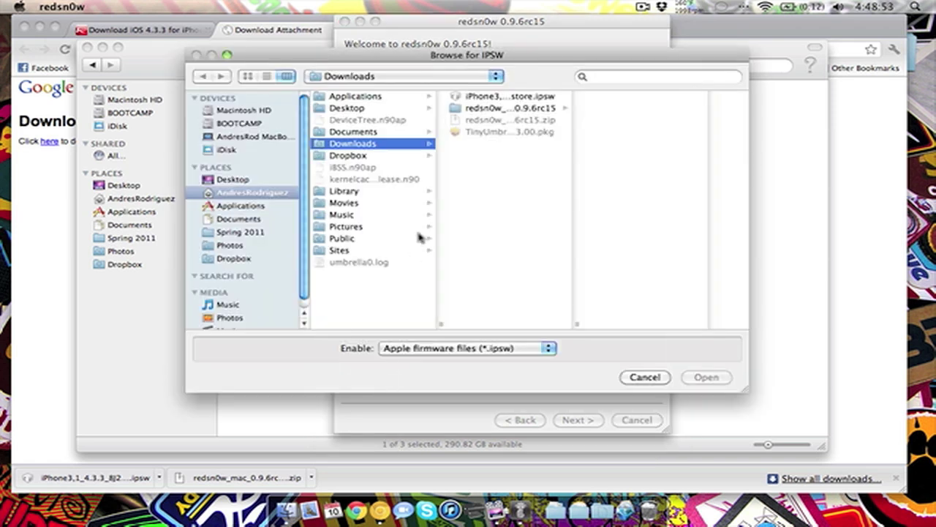
left_click_drag(528, 79, 477, 70)
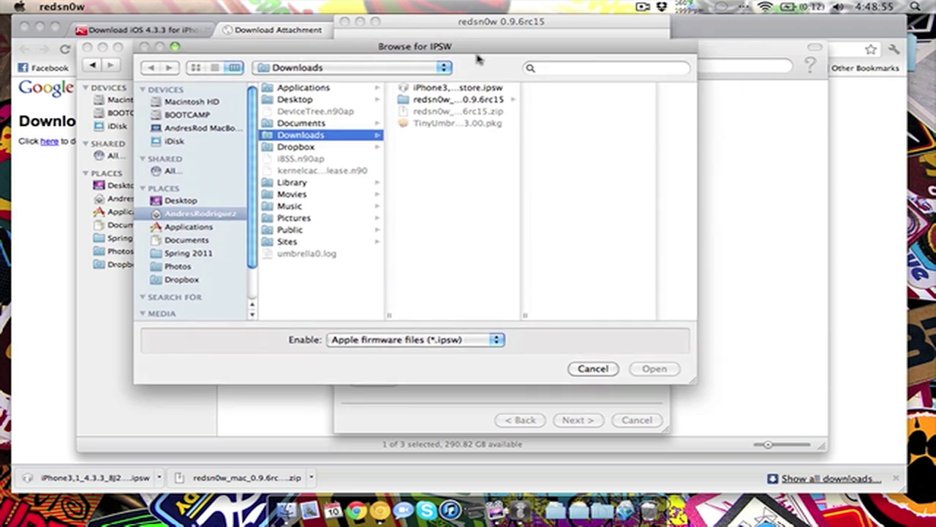
left_click_drag(698, 382, 804, 414)
double_click(465, 89)
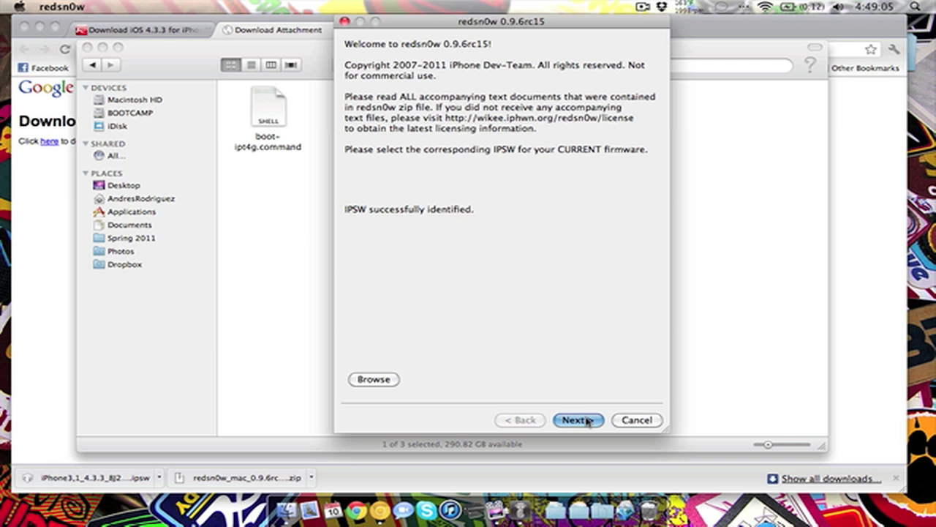
left_click(588, 421)
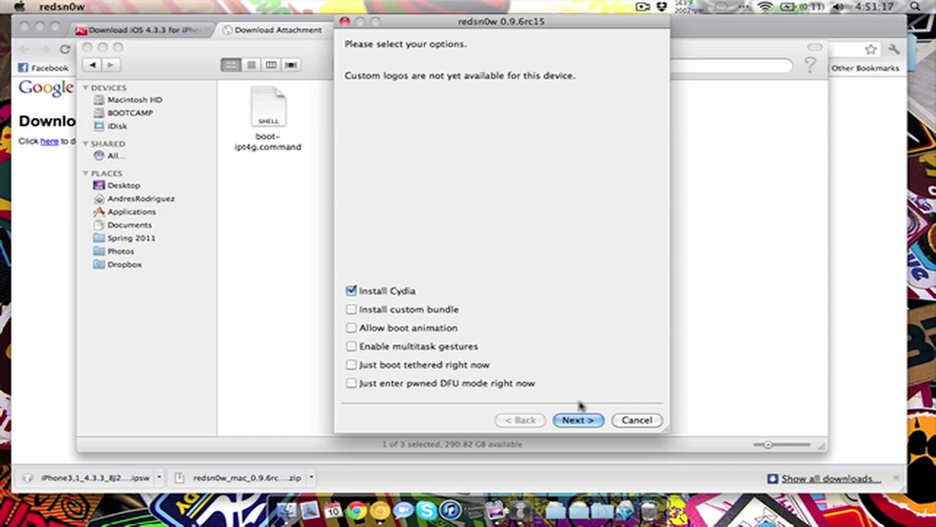
- Try to put the device into DFU mode with only Install Cydia enabled, then cancel the redsn0w wizard
left_click(578, 420)
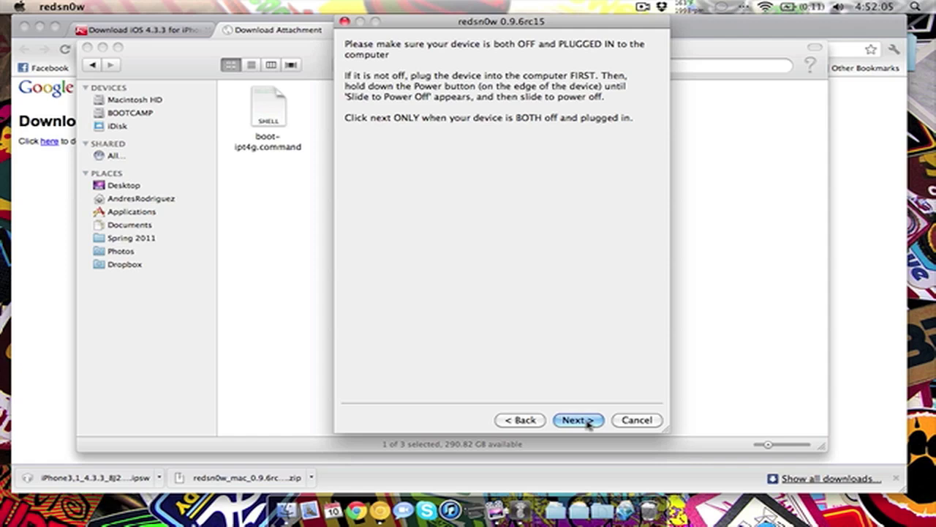
left_click_drag(511, 22, 270, 22)
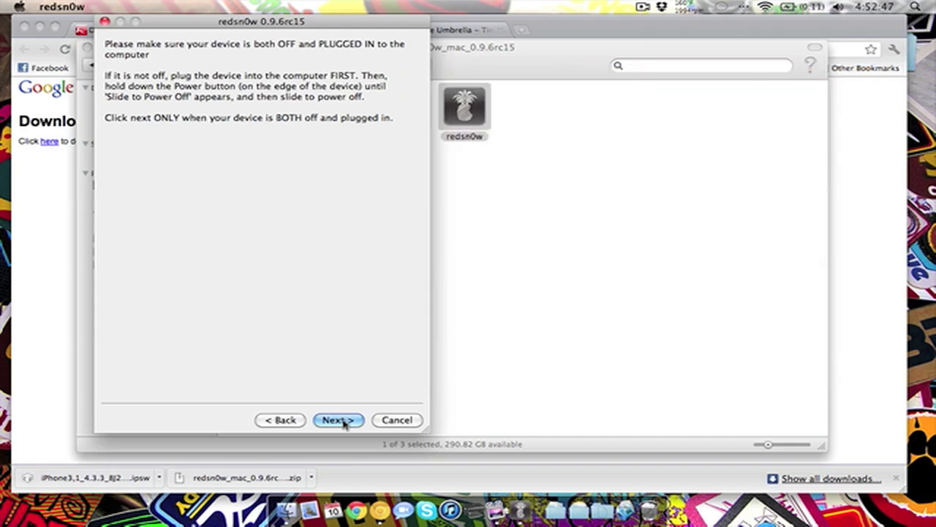
left_click(338, 421)
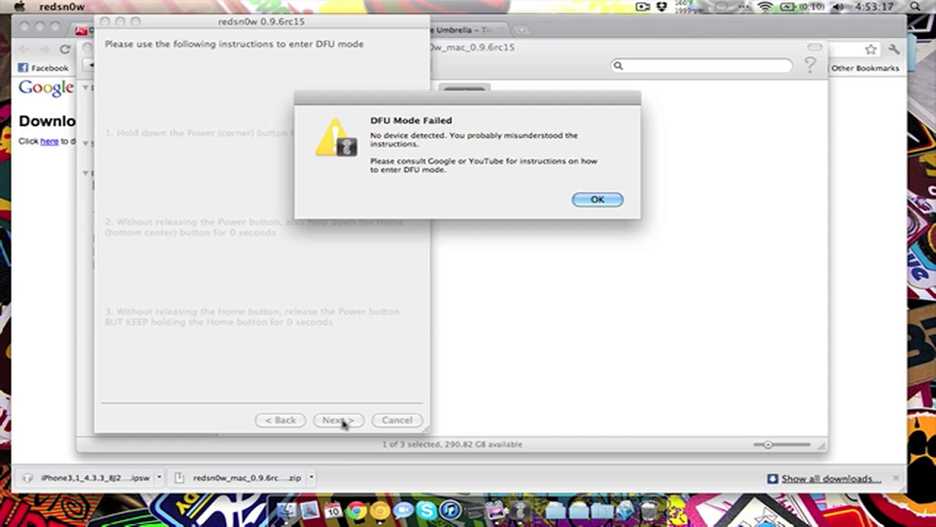
left_click_drag(470, 102, 412, 112)
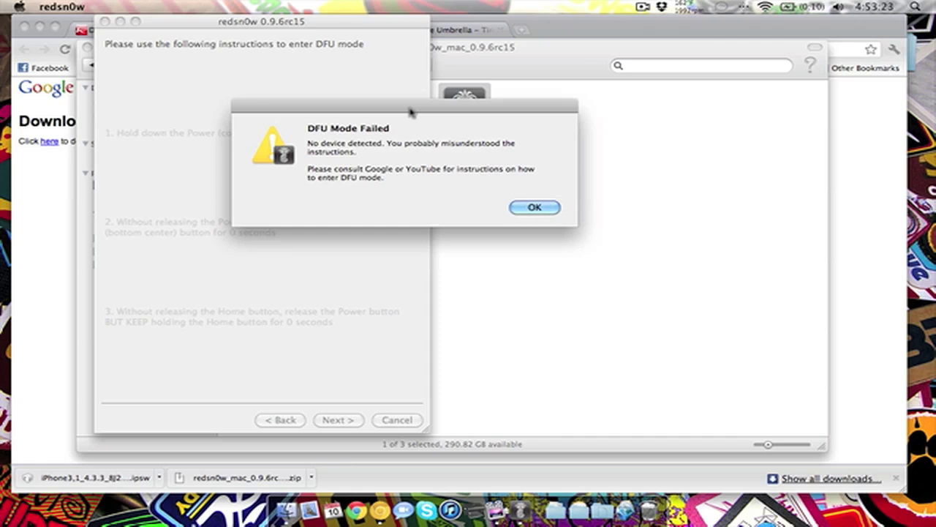
left_click(540, 209)
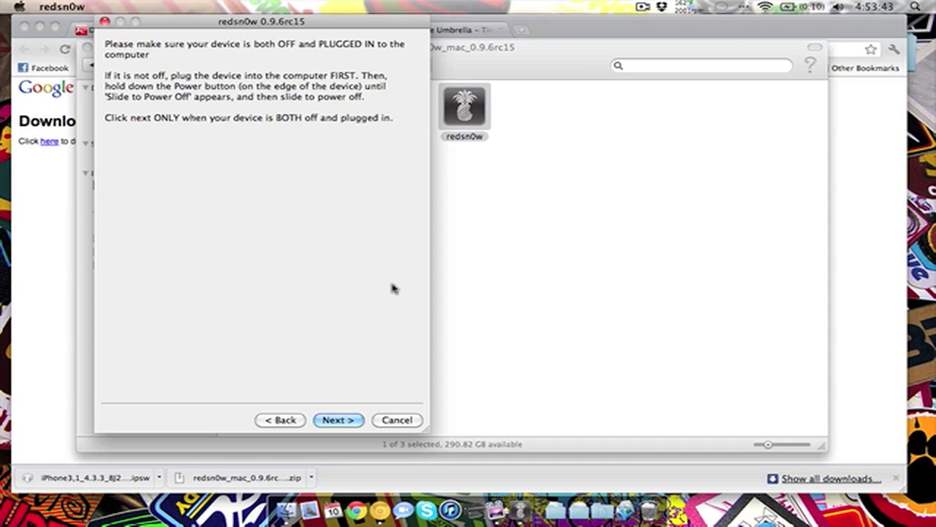
left_click(403, 420)
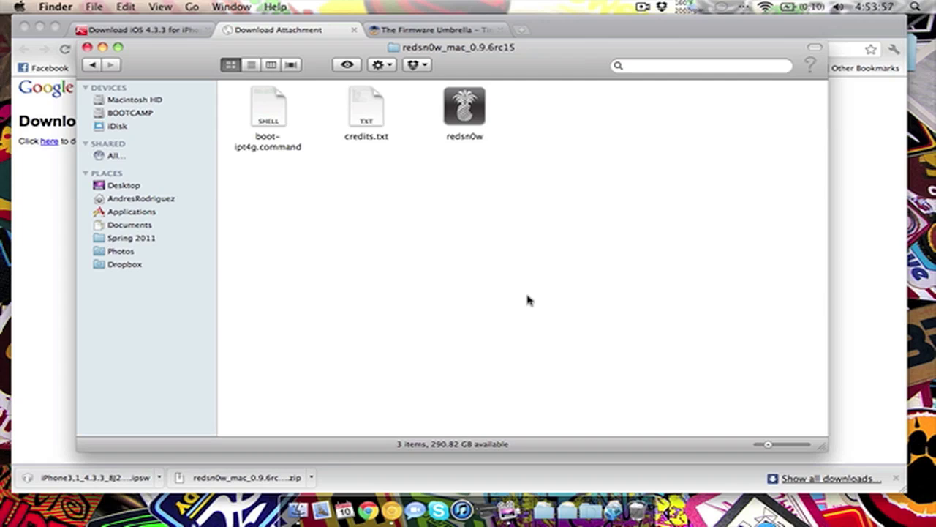
- Look through The Firmware Umbrella site for the TinyUmbrella 4.3.3 support post and the OSX and Windows download links
left_click(441, 31)
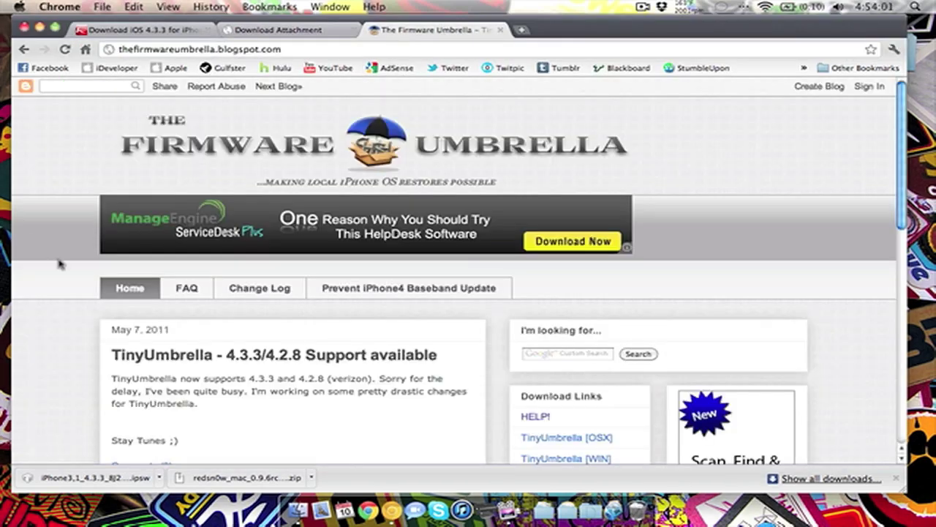
scroll(59, 264, "down", 5)
scroll(62, 265, "up", 5)
scroll(57, 300, "down", 15)
scroll(56, 299, "up", 15)
scroll(57, 348, "down", 5)
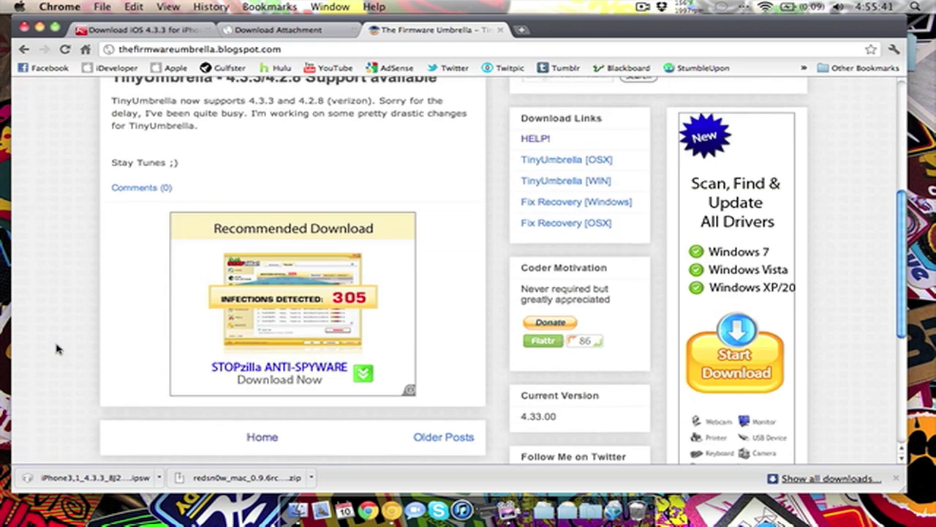
scroll(57, 349, "up", 5)
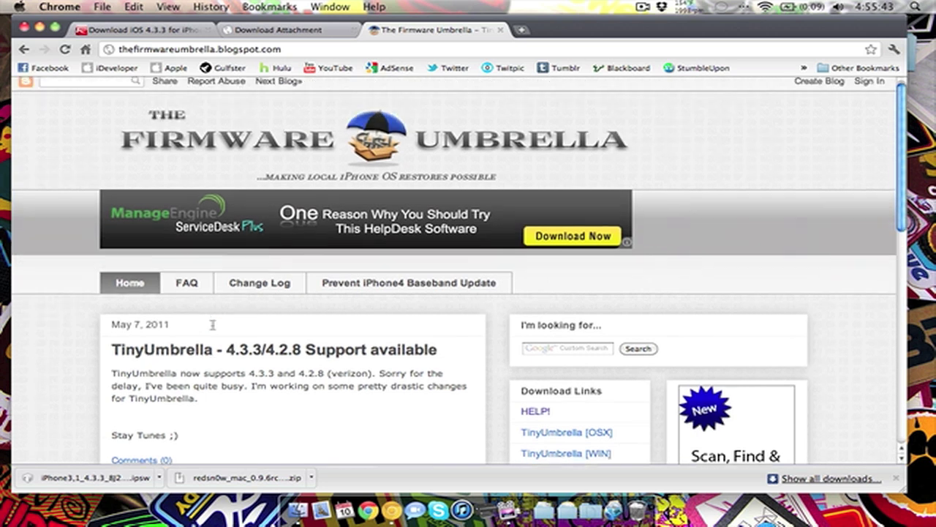
scroll(211, 326, "down", 15)
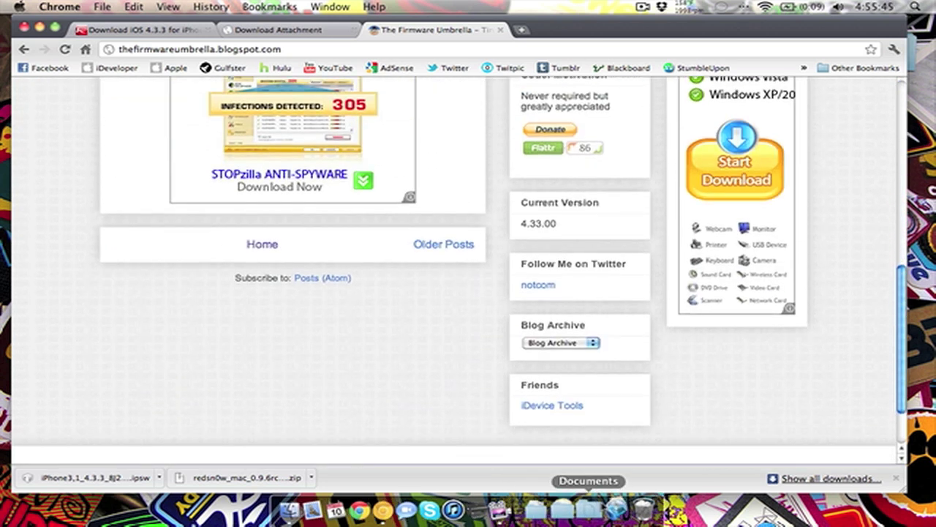
- Launch TinyUmbrella from the Applications folder
left_click(615, 510)
scroll(667, 331, "down", 6)
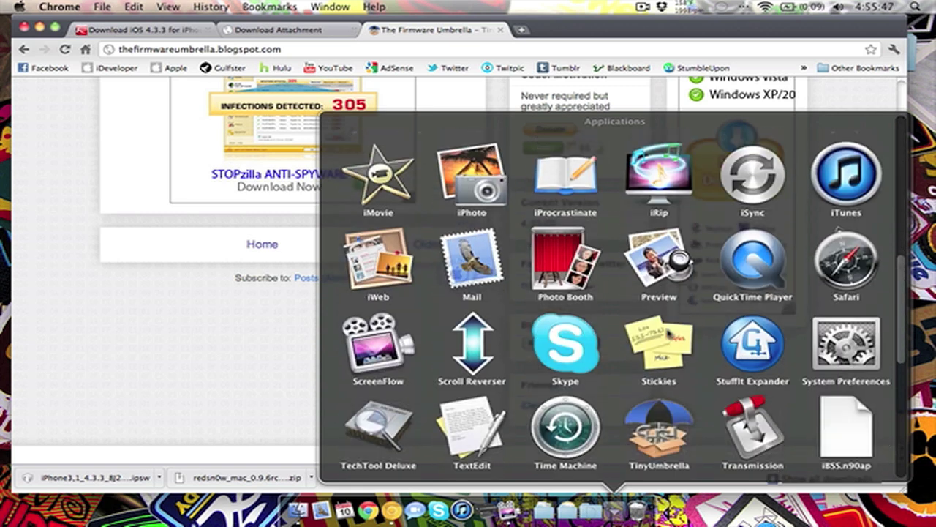
scroll(667, 330, "down", 2)
left_click(660, 309)
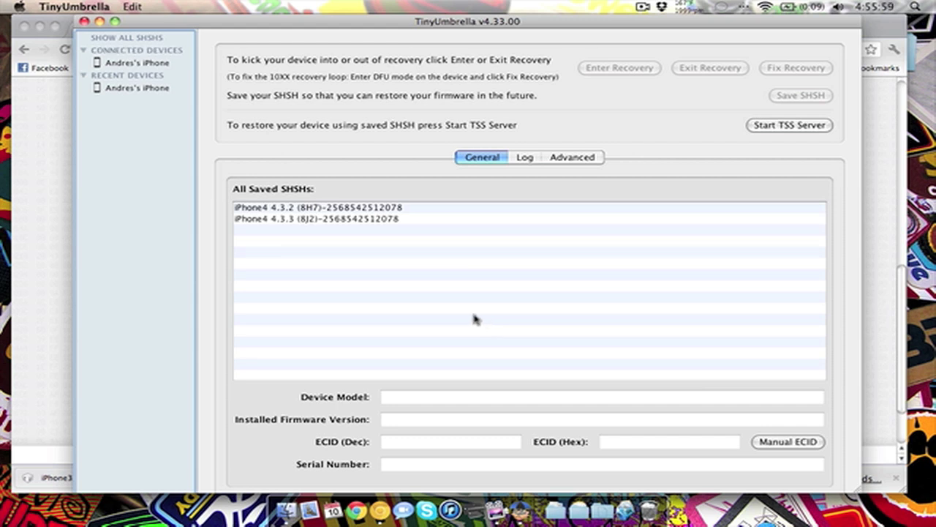
- Save the SHSH of the connected iPhone
left_click(153, 64)
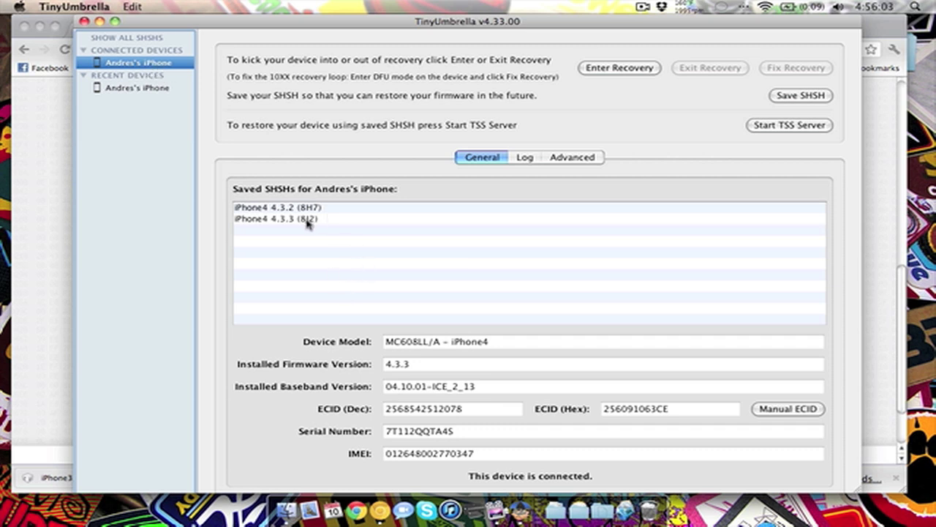
left_click(820, 99)
- Check the connected iPhone's saved SHSH entries for iOS 4.3.3 (8J2) and 4.3.2 (8H7)
left_click(295, 218)
left_click(302, 211)
left_click(307, 218)
left_click(323, 212)
left_click(315, 218)
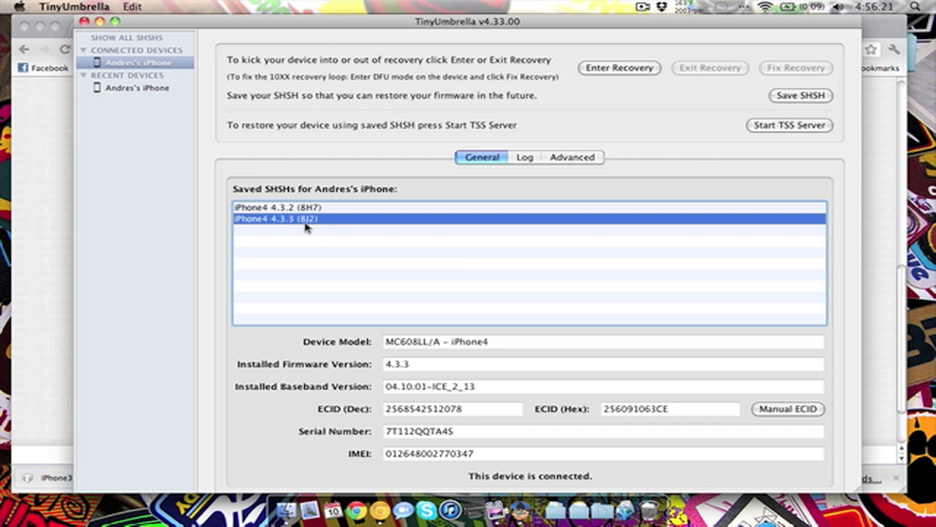
left_click(316, 210)
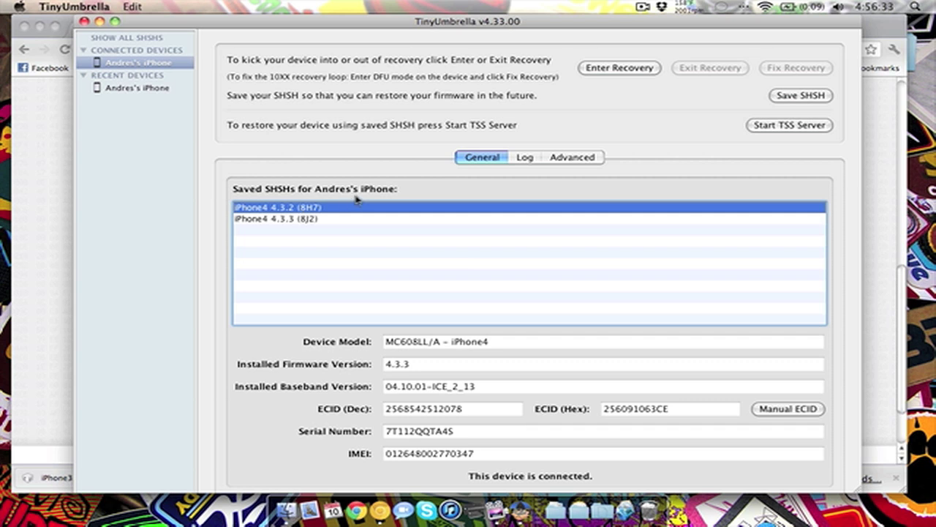
- Save the connected iPhone's SHSH again with the console log displayed
left_click(525, 158)
left_click(579, 157)
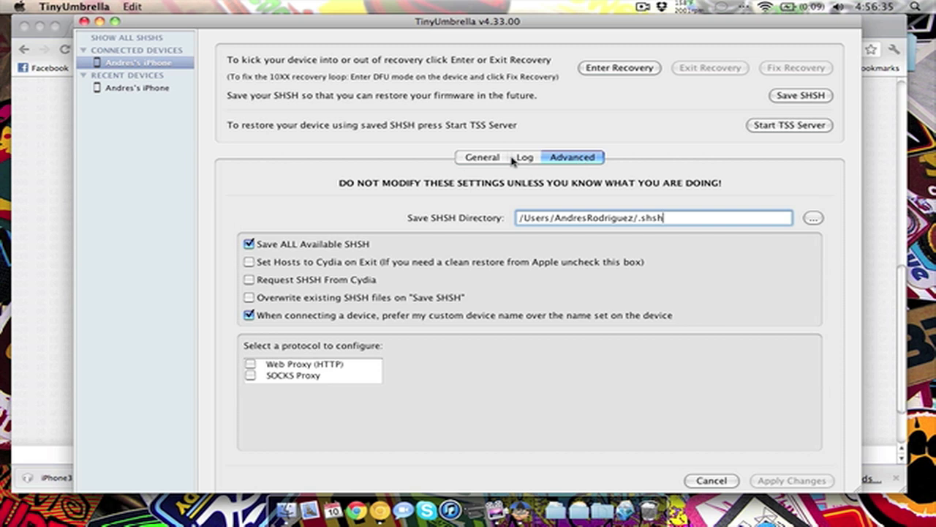
left_click(485, 157)
left_click(528, 158)
left_click(798, 100)
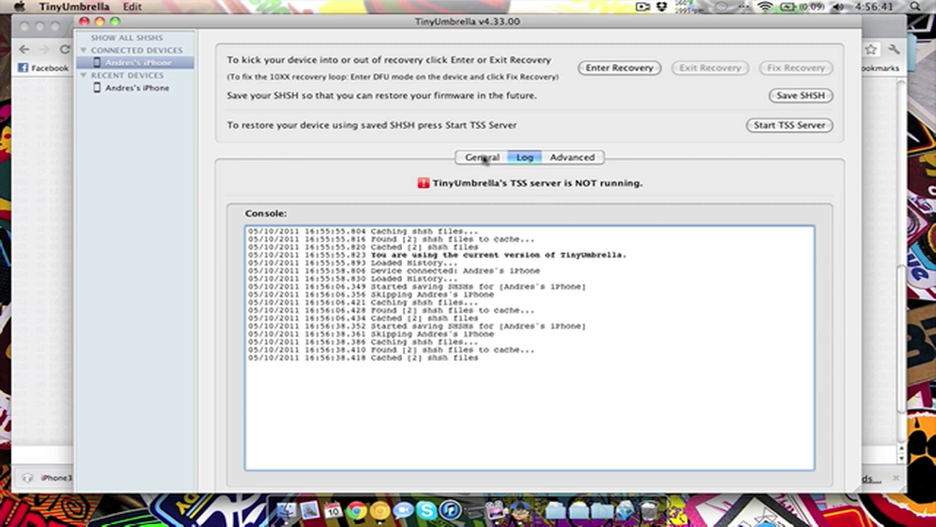
- Review the iPhone's general SHSH information, the console log and the advanced SHSH saving settings
left_click(486, 159)
left_click(318, 209)
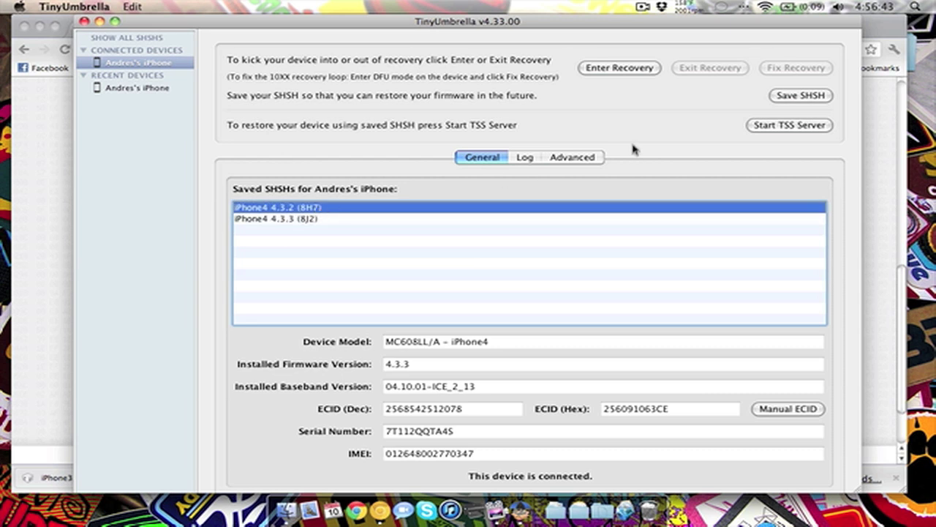
left_click(573, 158)
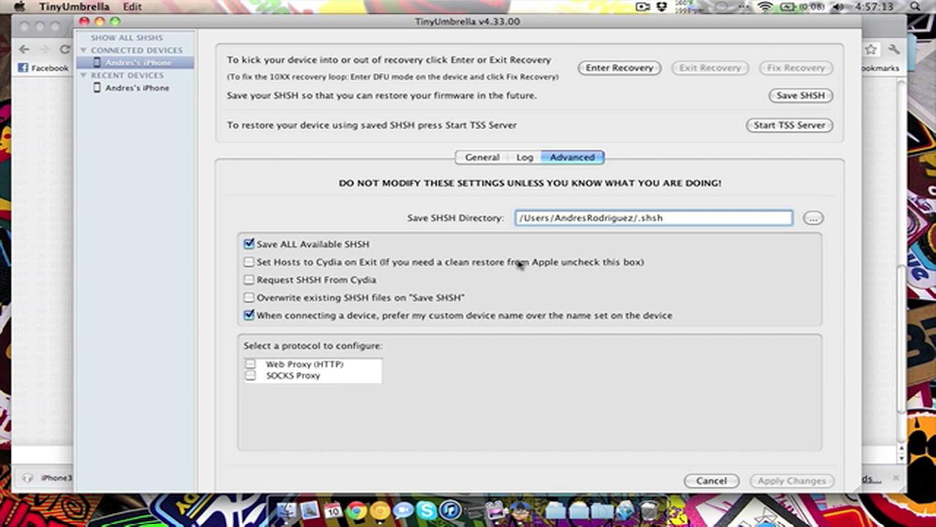
left_click(495, 161)
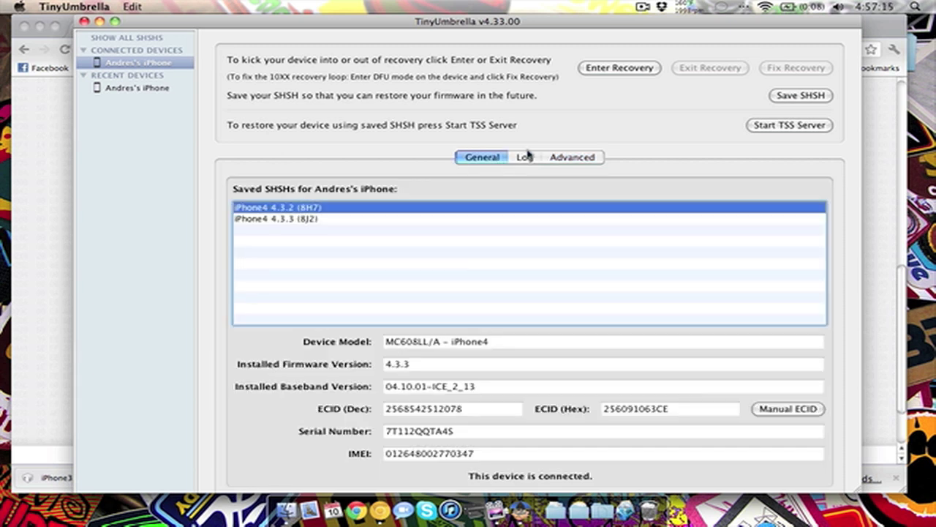
left_click(532, 155)
left_click(586, 160)
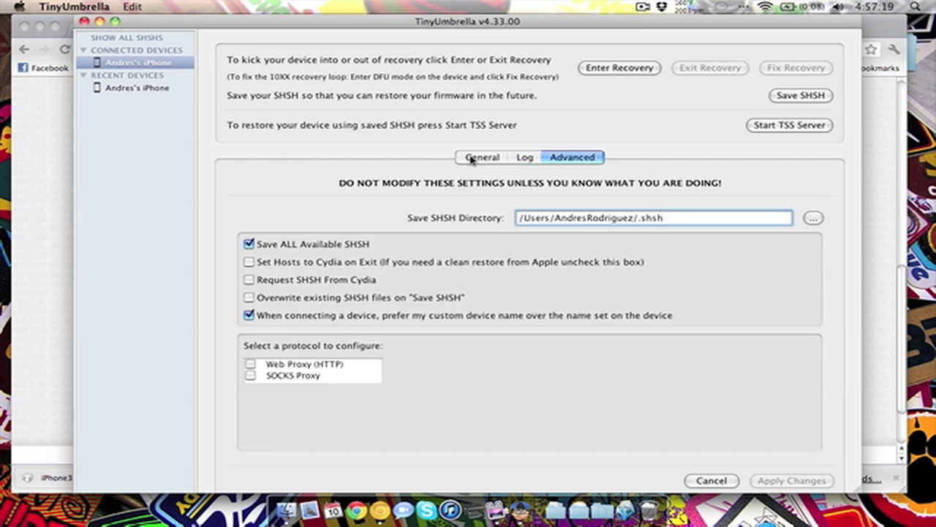
- Review the connected iPhone's saved SHSH entries for iOS 4.3.2 (8H7) and 4.3.3 (8J2), and close TinyUmbrella
left_click(473, 160)
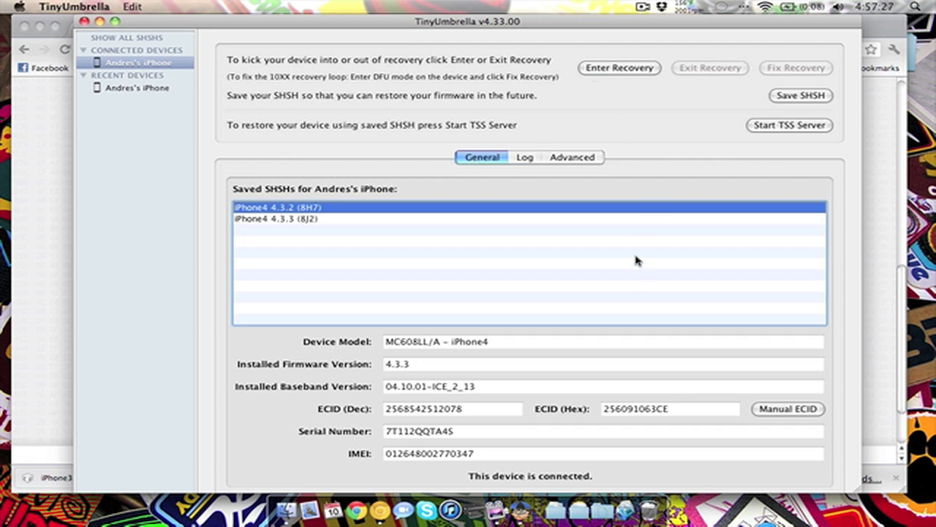
left_click_drag(313, 25, 283, 25)
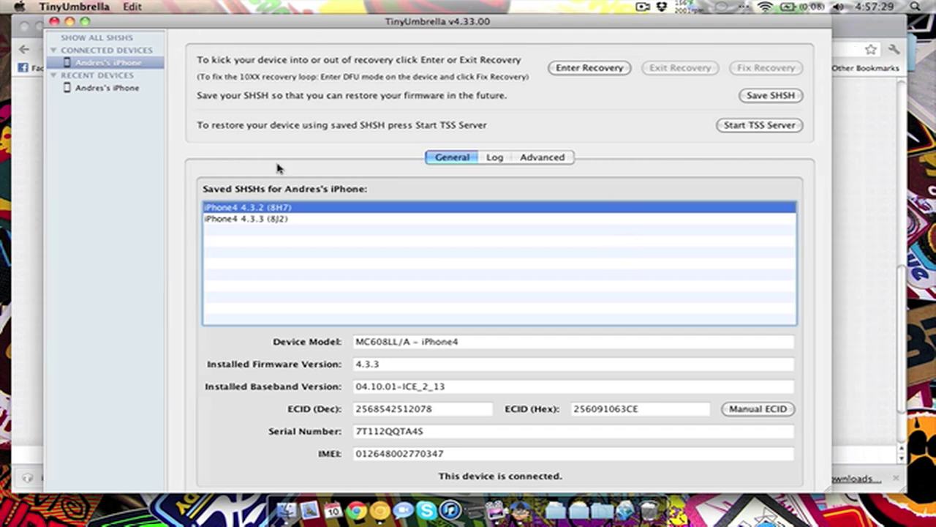
left_click(285, 218)
left_click(292, 208)
left_click(280, 218)
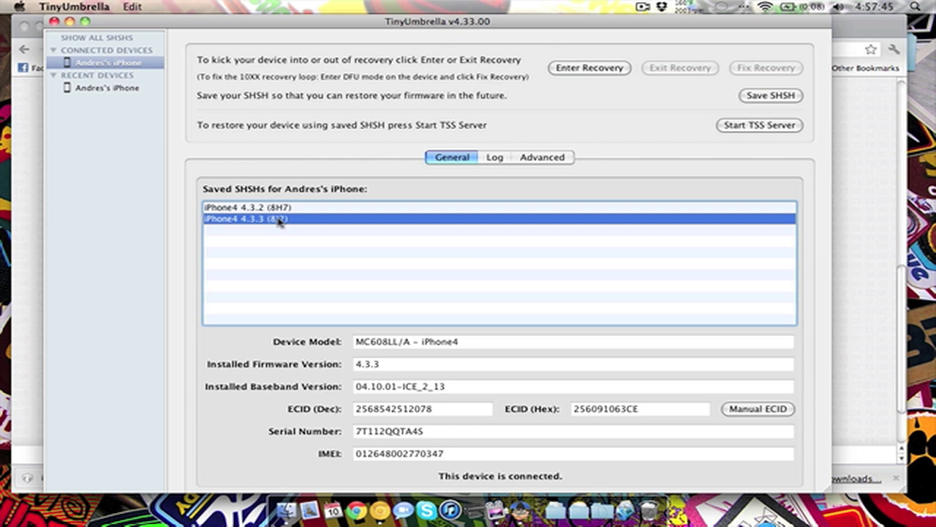
left_click_drag(178, 31, 190, 32)
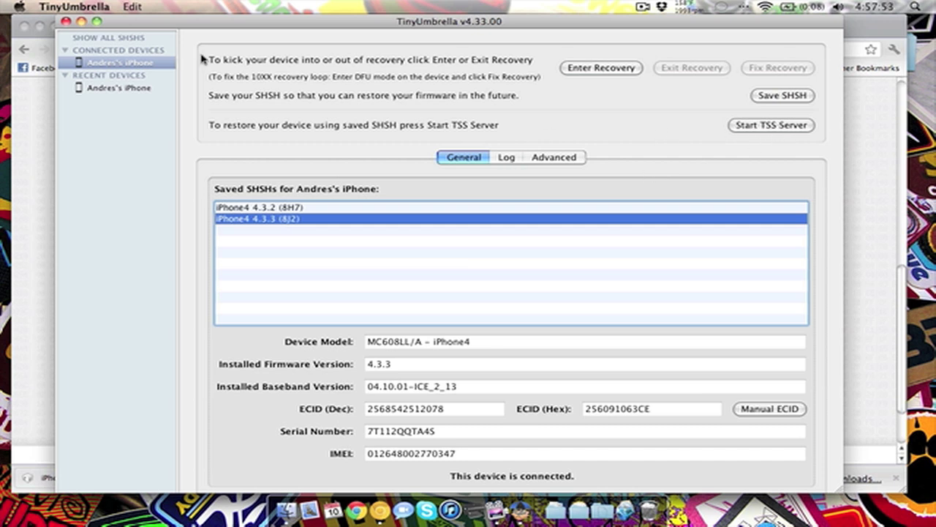
left_click(65, 22)
scroll(102, 142, "up", 15)
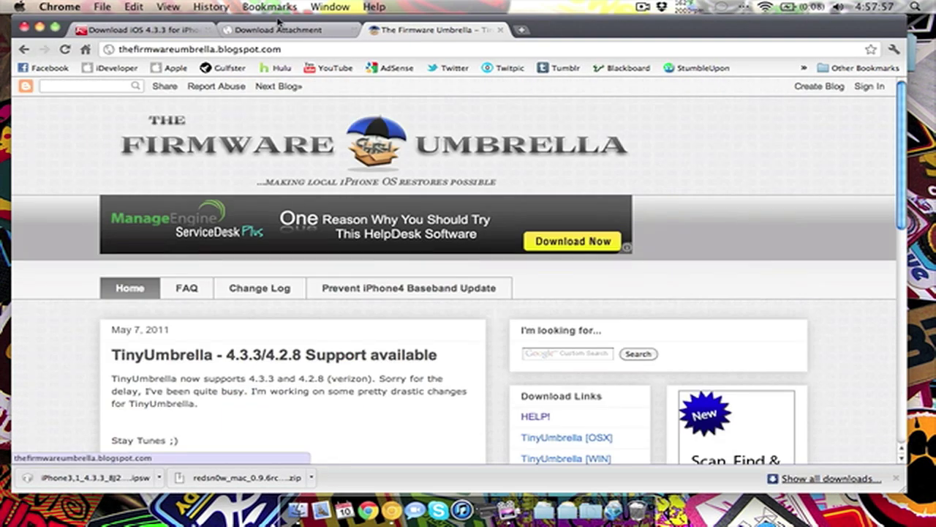
scroll(403, 251, "down", 2)
scroll(403, 251, "up", 2)
scroll(466, 211, "down", 10)
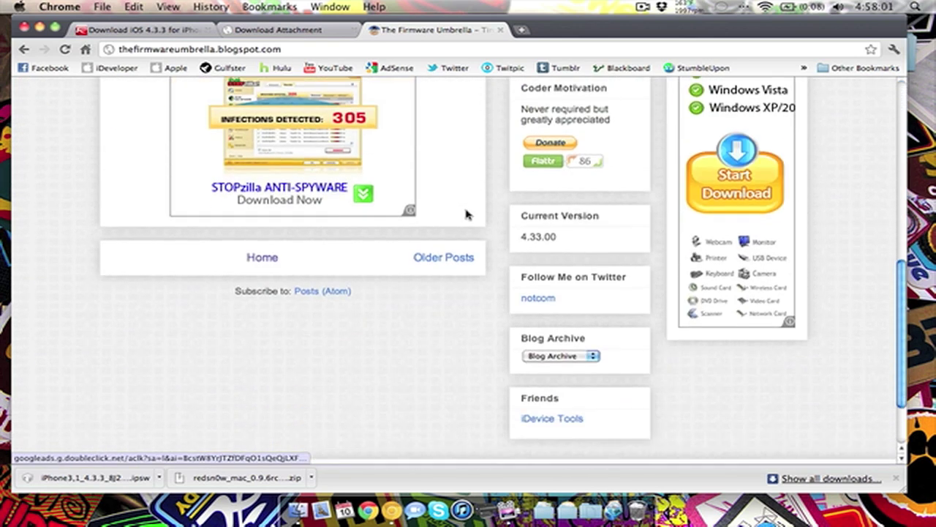
scroll(465, 211, "up", 10)
scroll(497, 283, "down", 3)
scroll(497, 283, "down", 2)
scroll(498, 281, "up", 5)
scroll(46, 293, "down", 15)
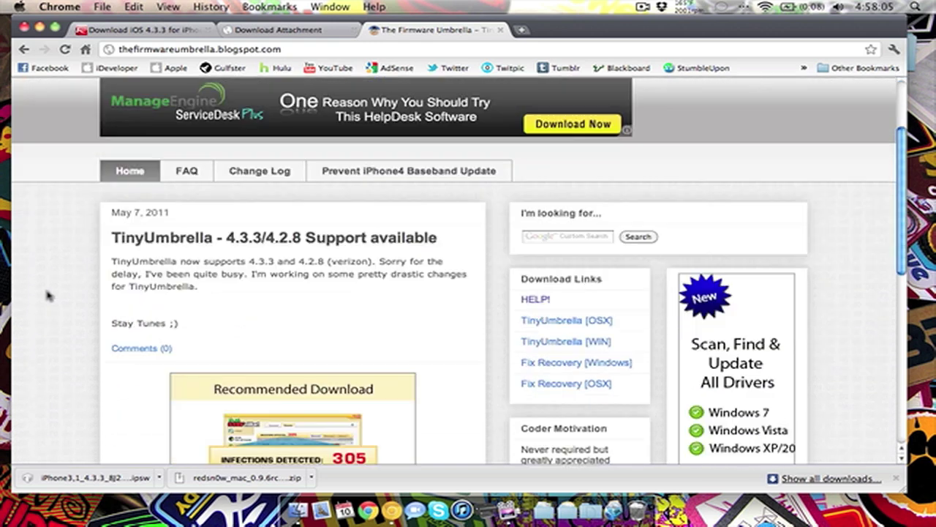
scroll(46, 294, "up", 15)
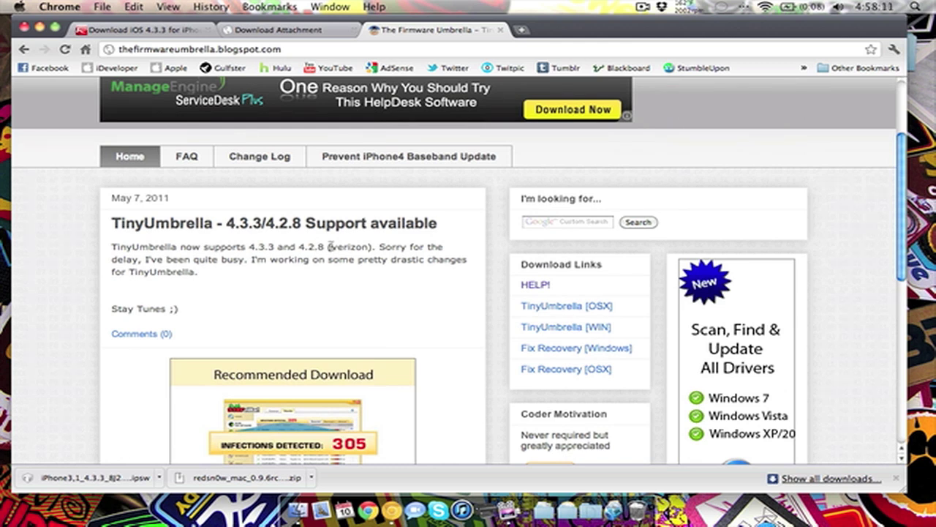
scroll(339, 248, "up", 3)
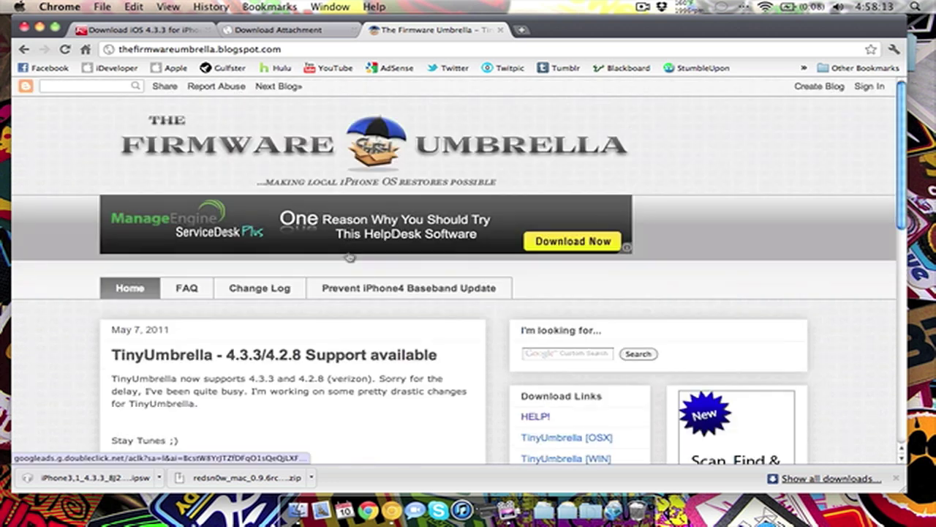
scroll(417, 309, "down", 3)
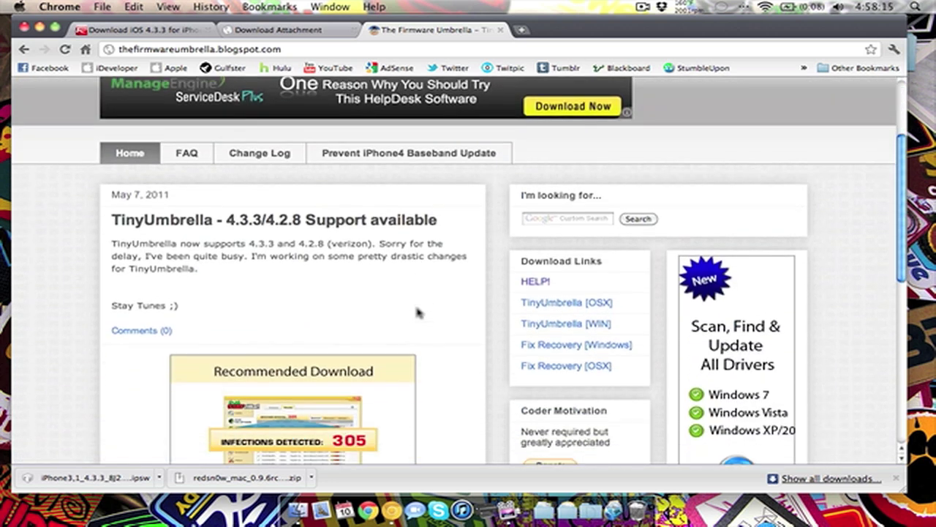
scroll(417, 312, "up", 3)
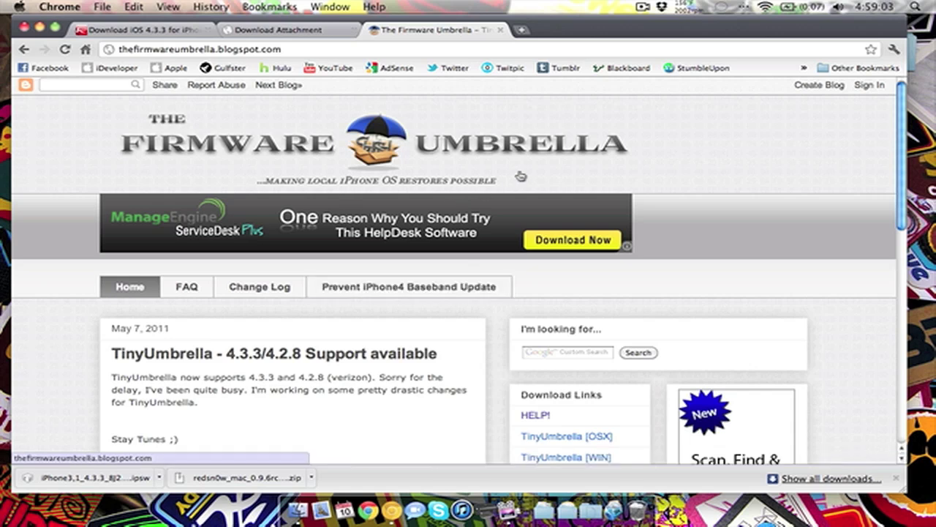
scroll(811, 151, "down", 10)
scroll(815, 150, "up", 10)
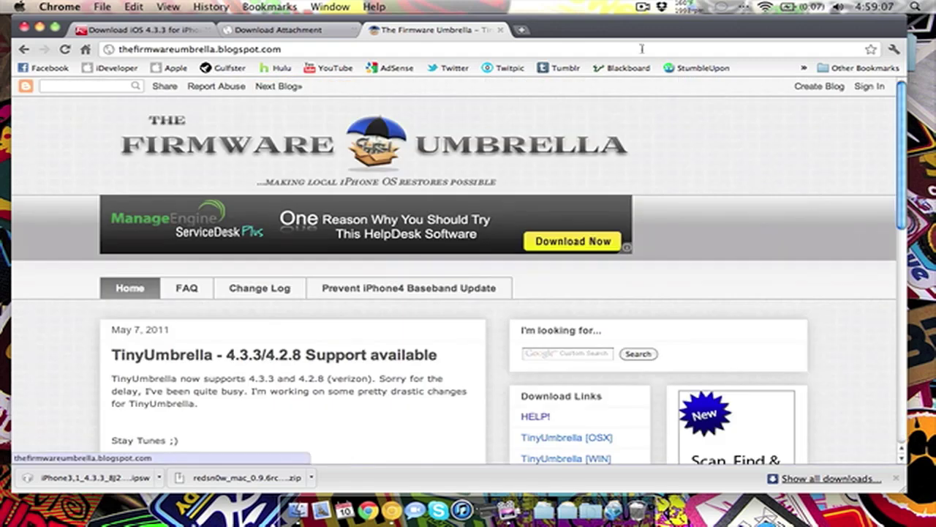